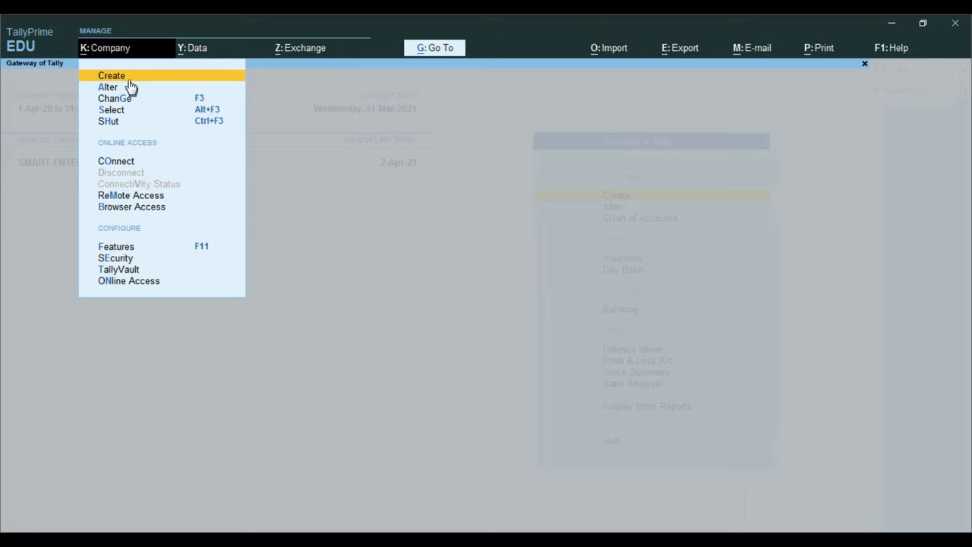
Step: Open the company creation form, examine its data path, name, address, contact, financial year, security and currency fields, and close it without creating a company
click(131, 58)
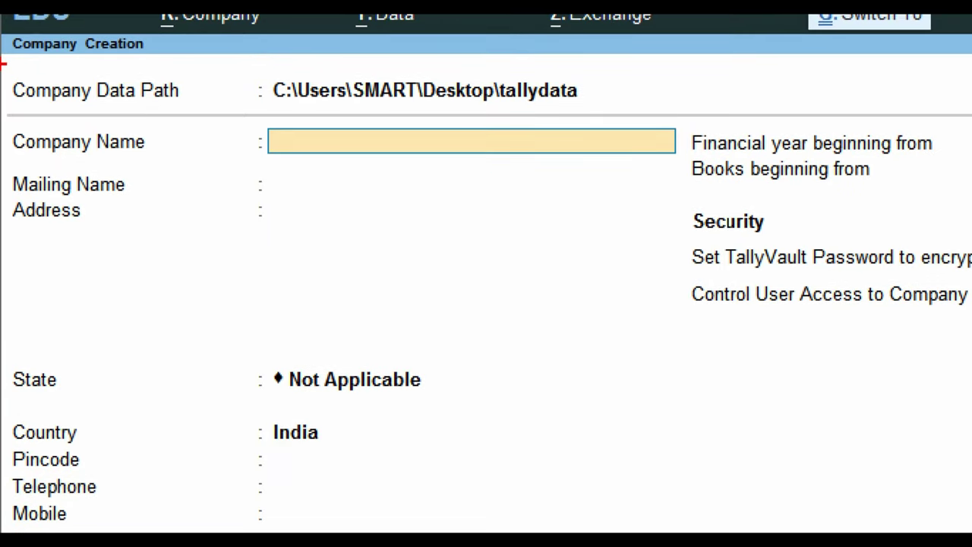
mouse_move(2, 61)
mouse_down()
mouse_move(526, 115)
mouse_move(694, 104)
mouse_move(680, 120)
mouse_up()
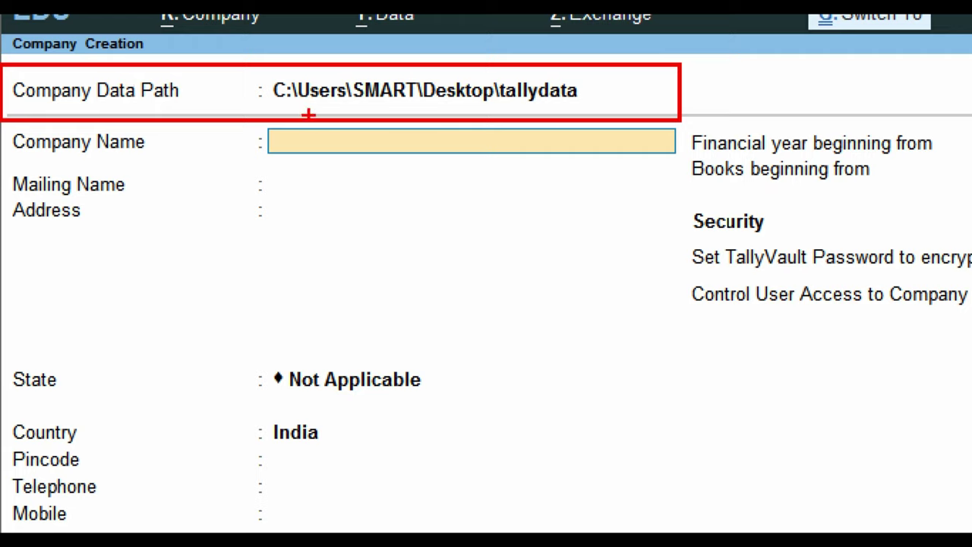
mouse_move(236, 65)
mouse_down()
mouse_move(286, 86)
mouse_move(295, 114)
mouse_up()
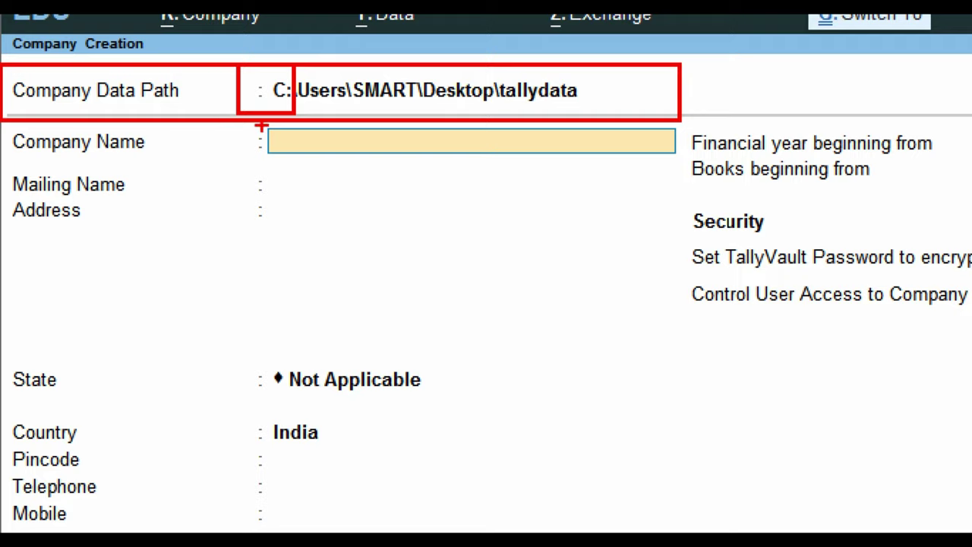
mouse_move(247, 119)
mouse_down()
mouse_move(429, 168)
mouse_move(688, 172)
mouse_up()
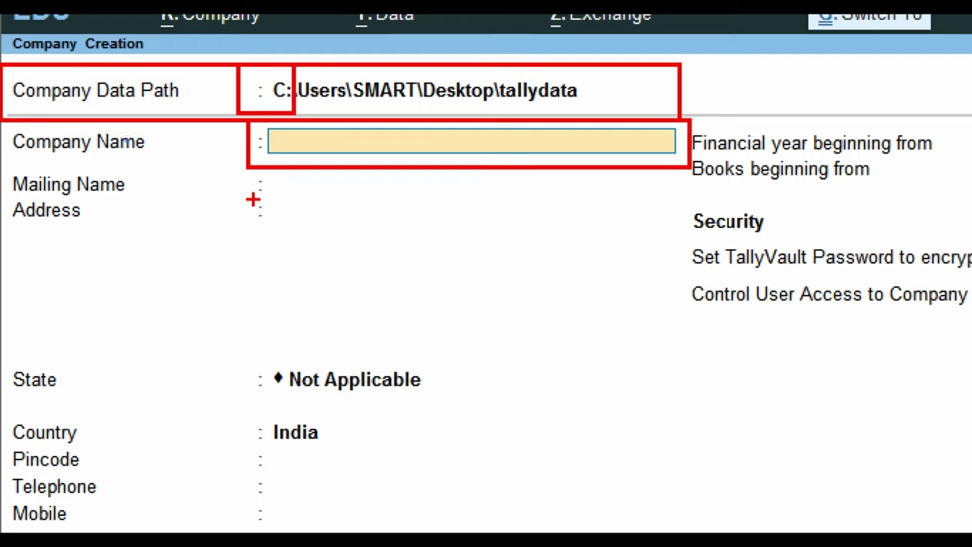
mouse_move(253, 199)
mouse_down()
mouse_move(364, 278)
mouse_move(668, 297)
mouse_move(669, 307)
mouse_up()
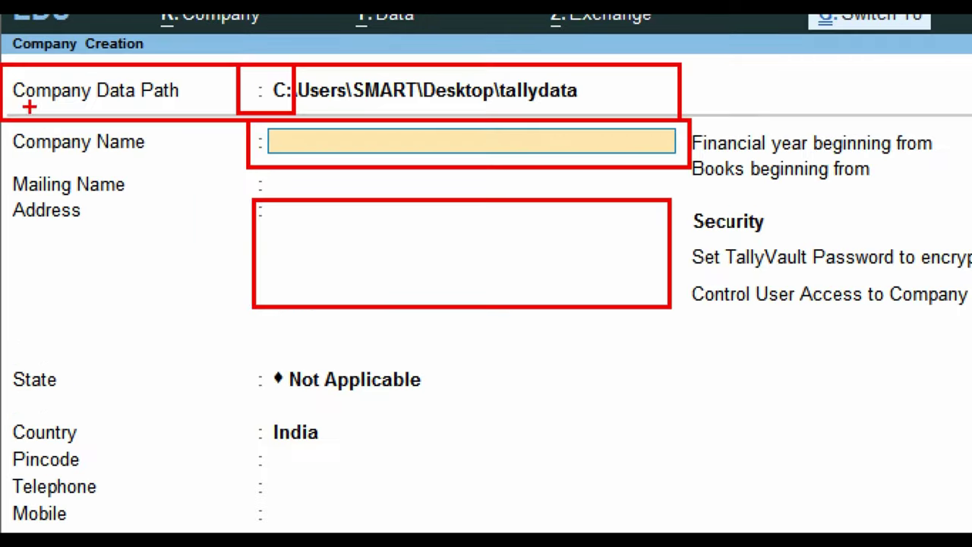
click(156, 268)
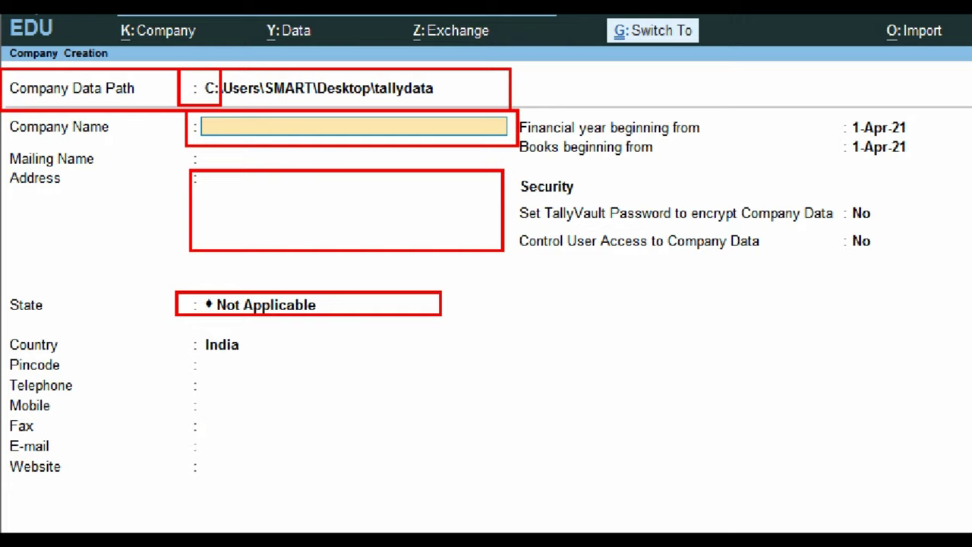
drag(180, 332, 258, 355)
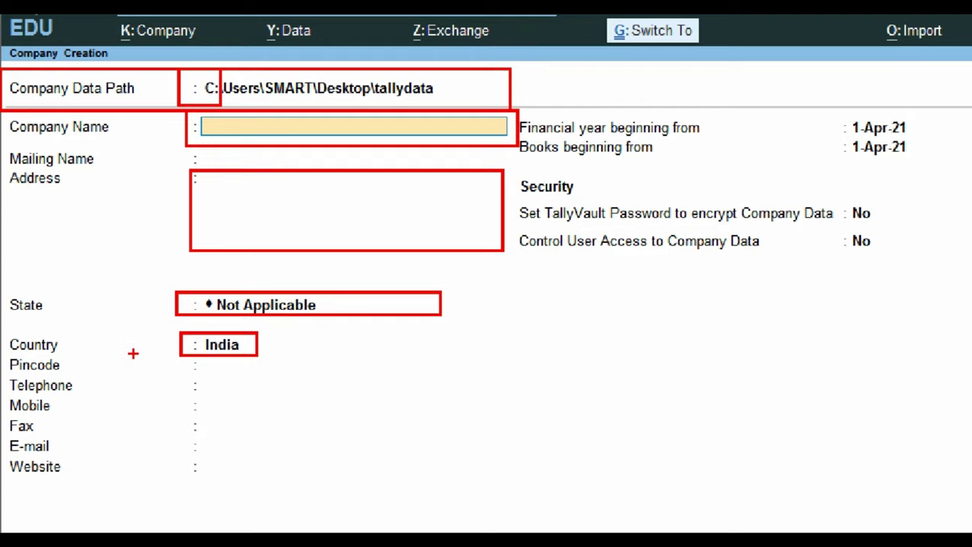
mouse_move(133, 346)
mouse_down()
mouse_move(156, 447)
mouse_move(330, 481)
mouse_move(536, 496)
mouse_up()
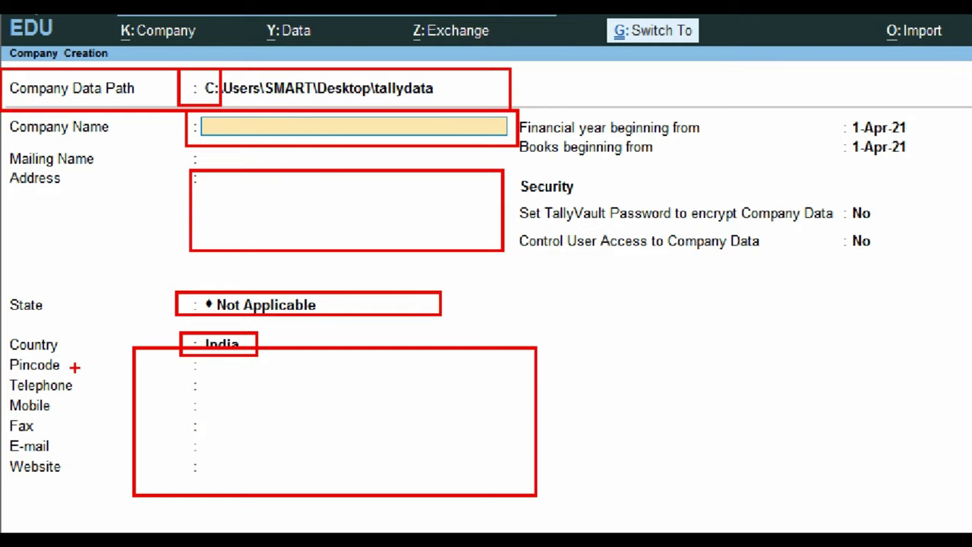
click(281, 362)
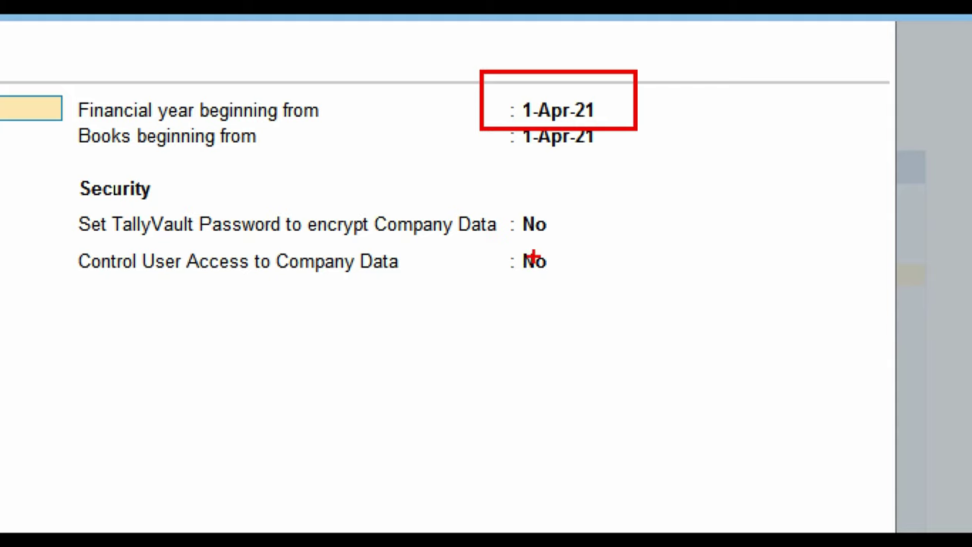
mouse_move(621, 197)
mouse_down()
mouse_move(531, 310)
mouse_move(498, 318)
mouse_up()
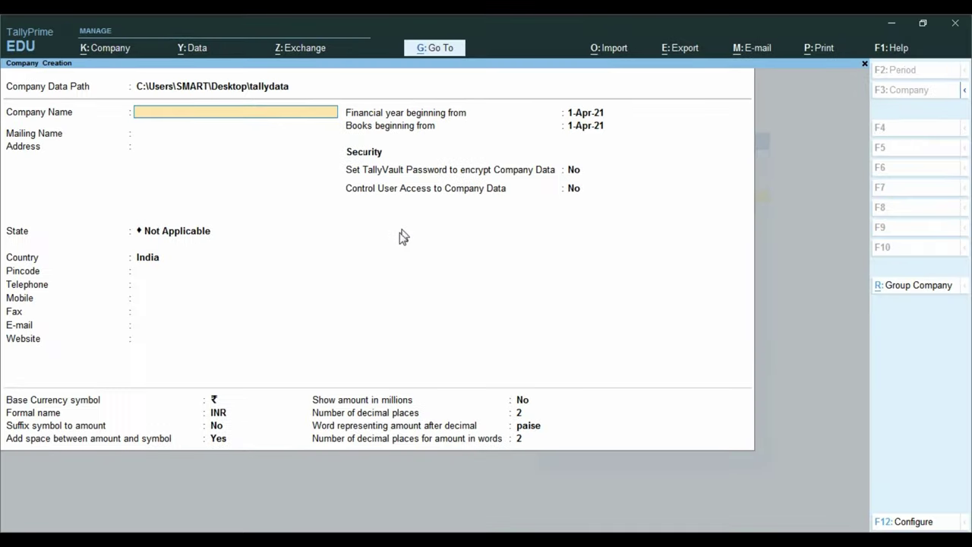
key(ctrl)
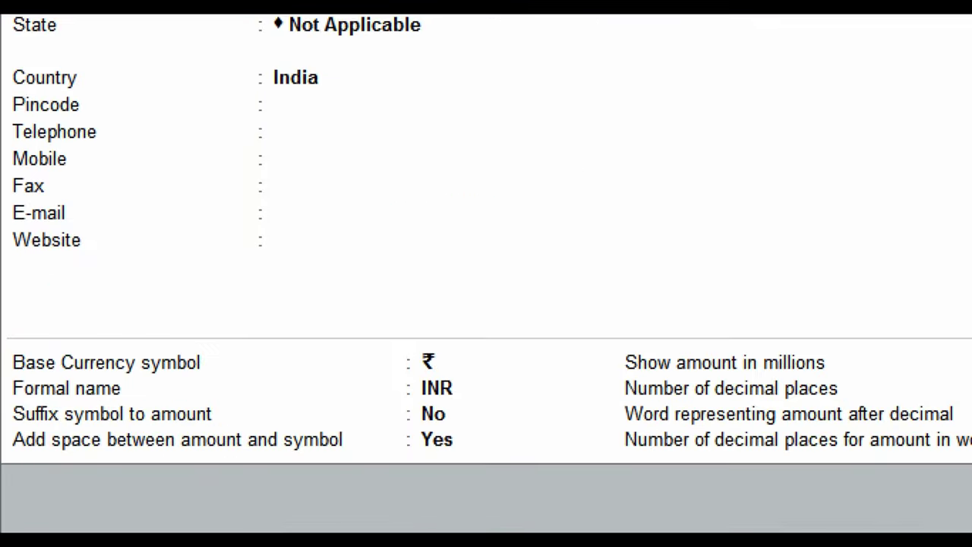
drag(2, 314, 216, 499)
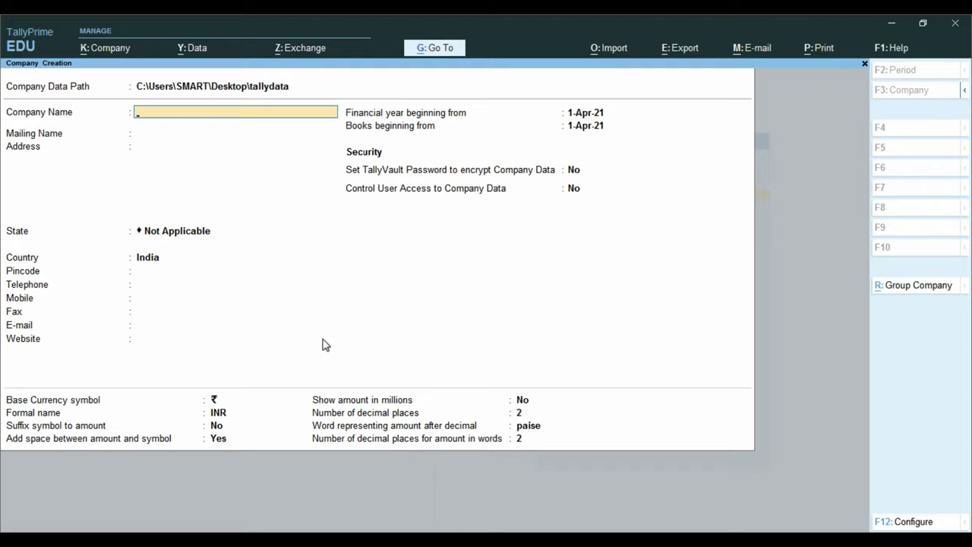
key(Escape)
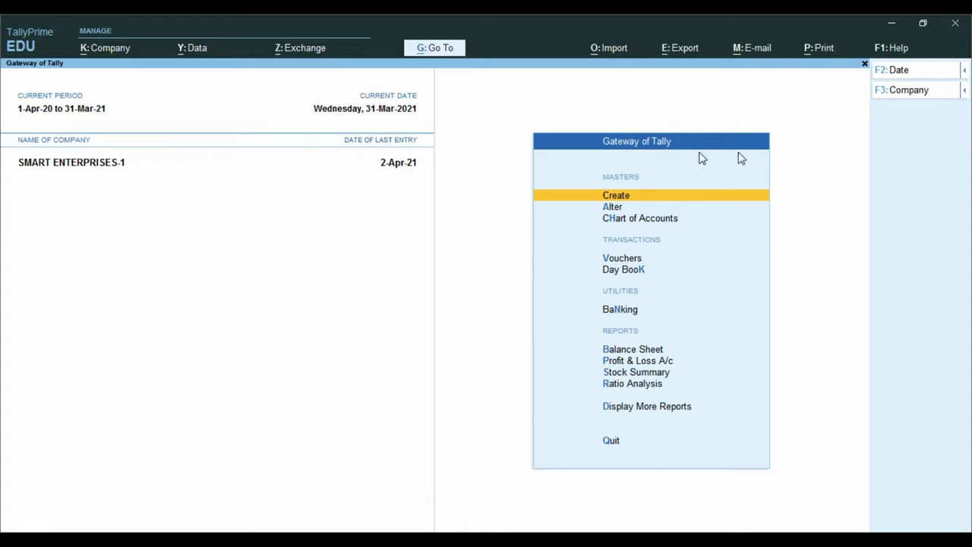
Step: Look over the Gateway of Tally, view the GST Reports in the Go To report list, and return to the Gateway
key(ctrl)
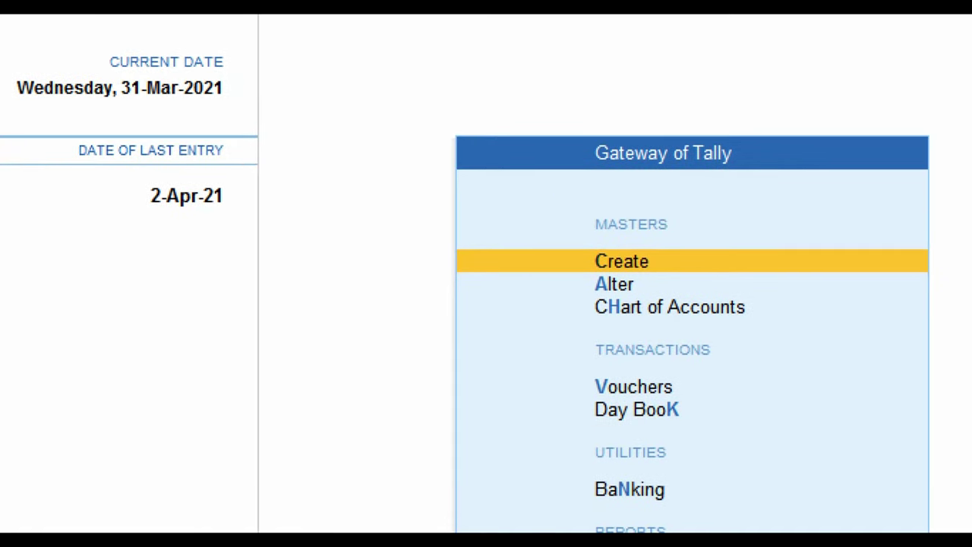
mouse_move(566, 117)
mouse_down()
mouse_move(659, 174)
mouse_move(769, 184)
mouse_up()
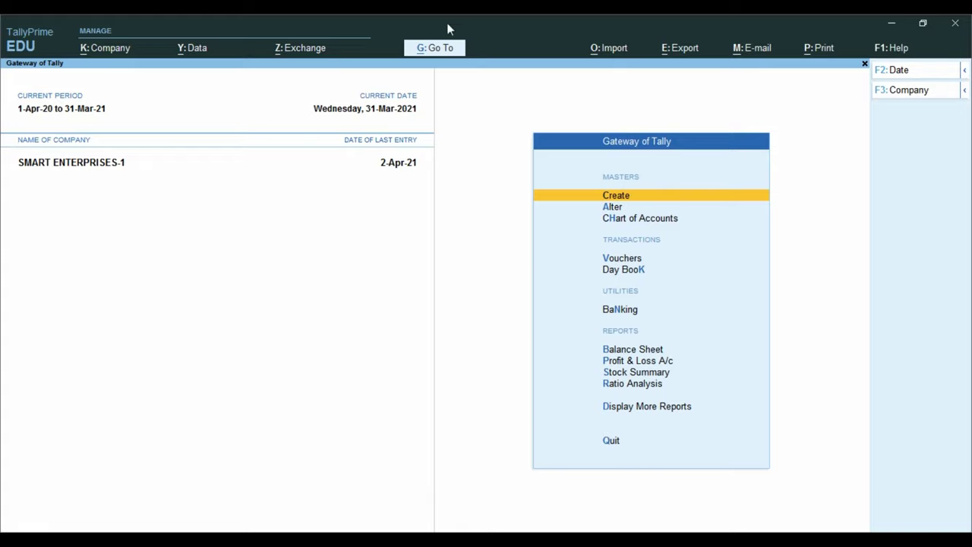
key(ctrl)
click(441, 49)
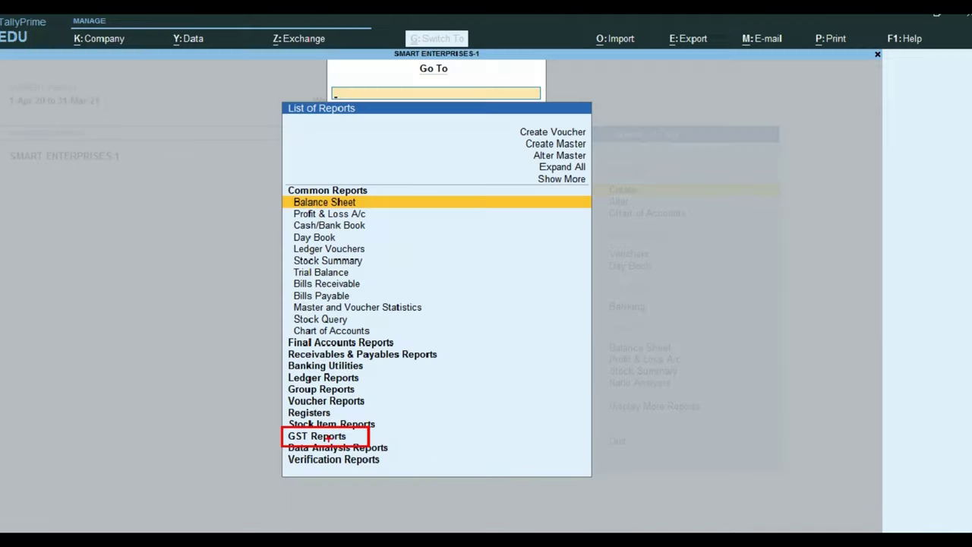
click(319, 436)
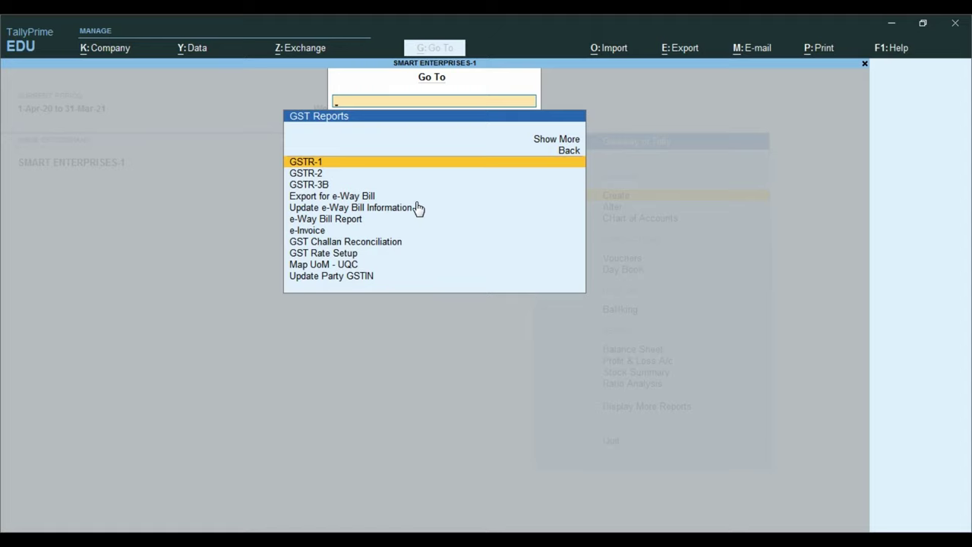
key(Escape)
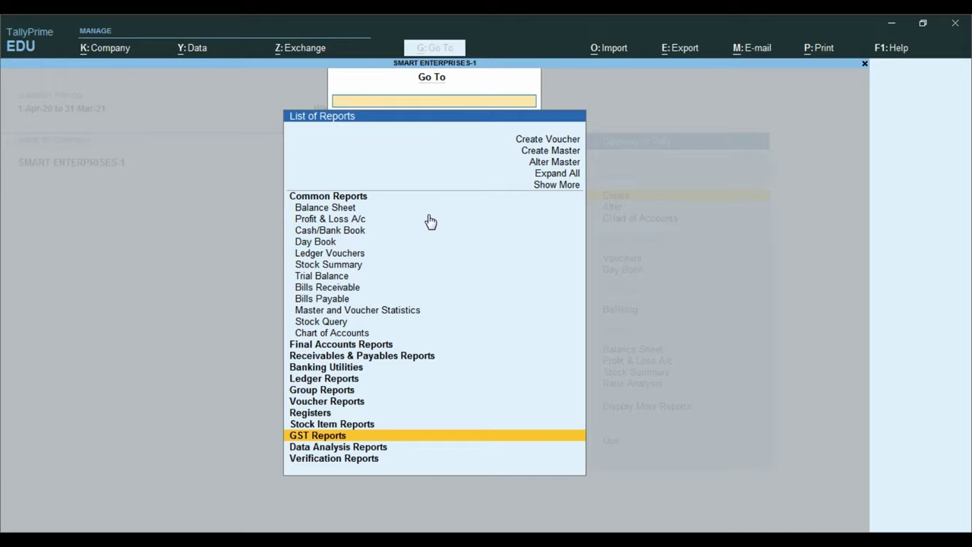
key(Escape)
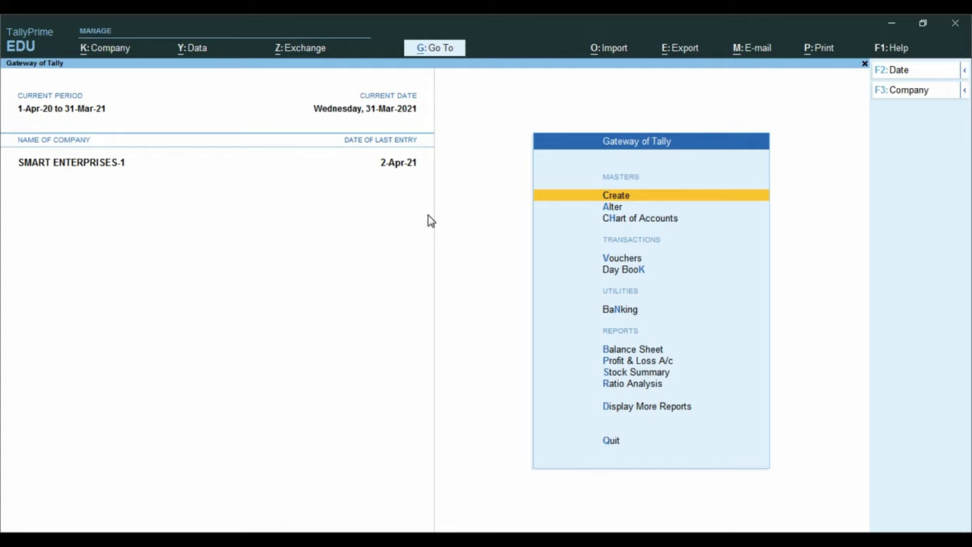
Step: Open the list of masters available for creation, examine the Inventory Masters, and return to the Gateway of Tally
click(642, 196)
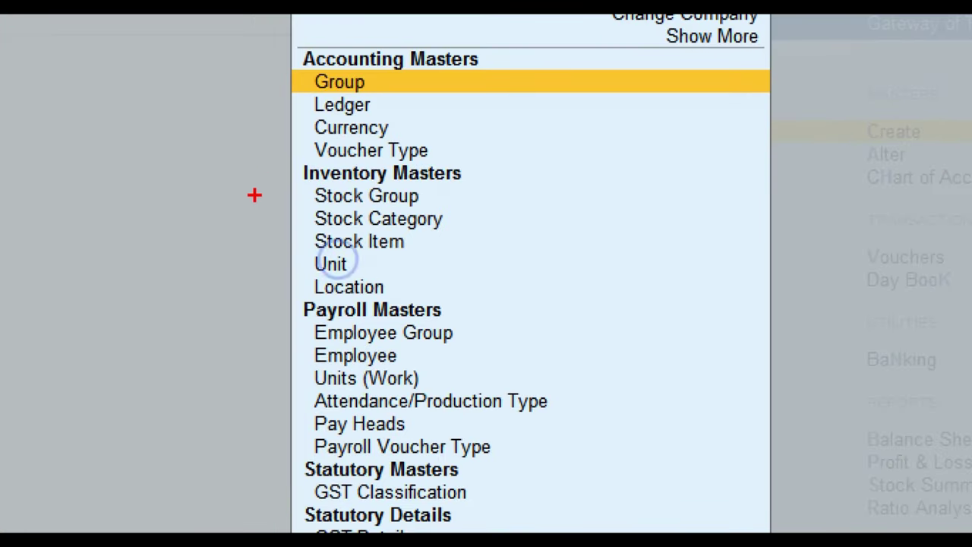
mouse_move(268, 150)
mouse_down()
mouse_move(369, 223)
mouse_move(488, 271)
mouse_move(518, 305)
mouse_up()
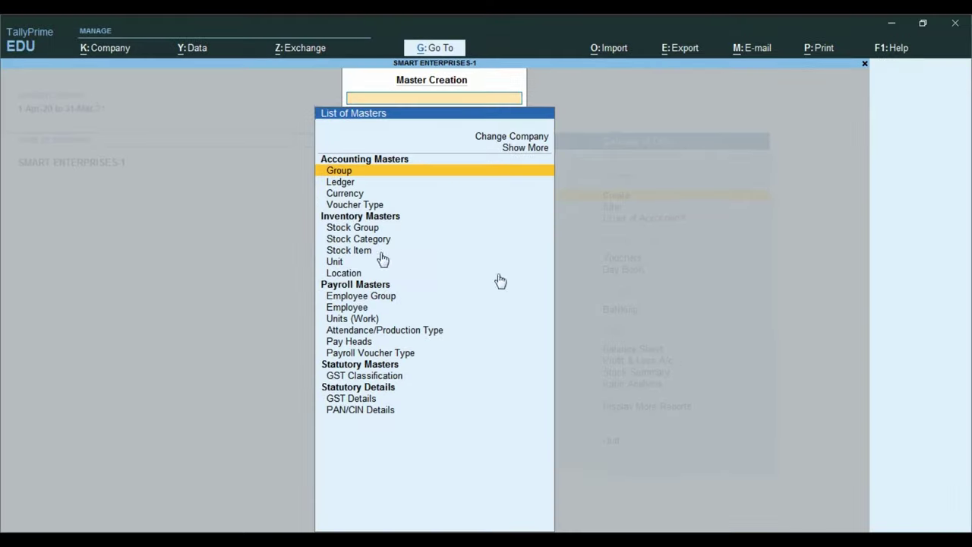
key(Escape)
key(ctrl)
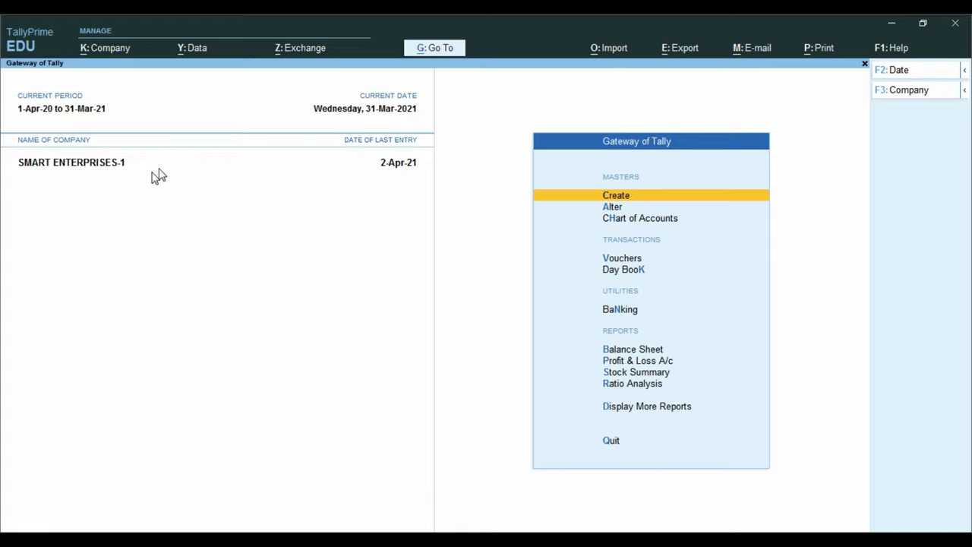
Step: Open the company features of SMART ENTERPRISES-1 and examine the Taxation settings, especially the Goods and Services Tax option
click(108, 50)
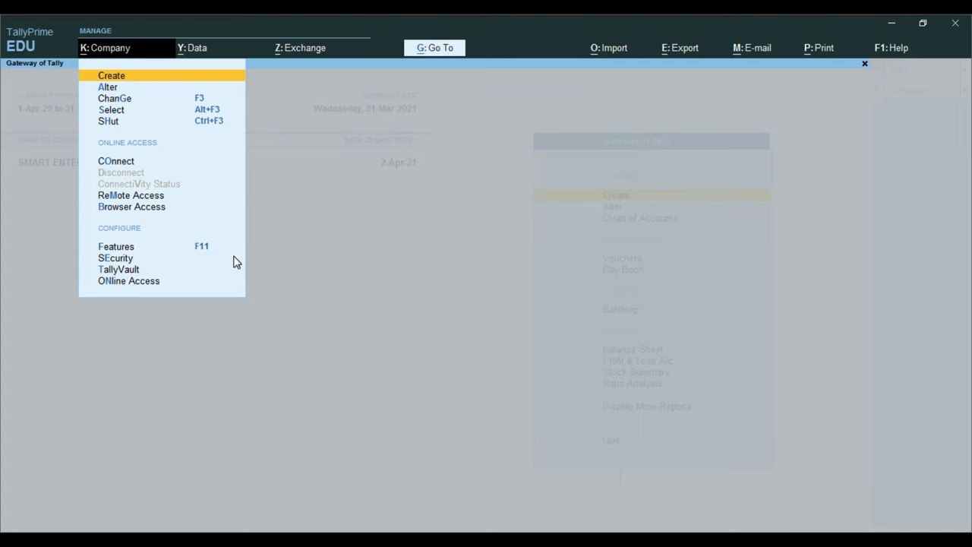
key(Down)
key(Down)
key(Down)
key(Down)
key(Down)
key(Down)
key(Down)
key(Down)
key(Return)
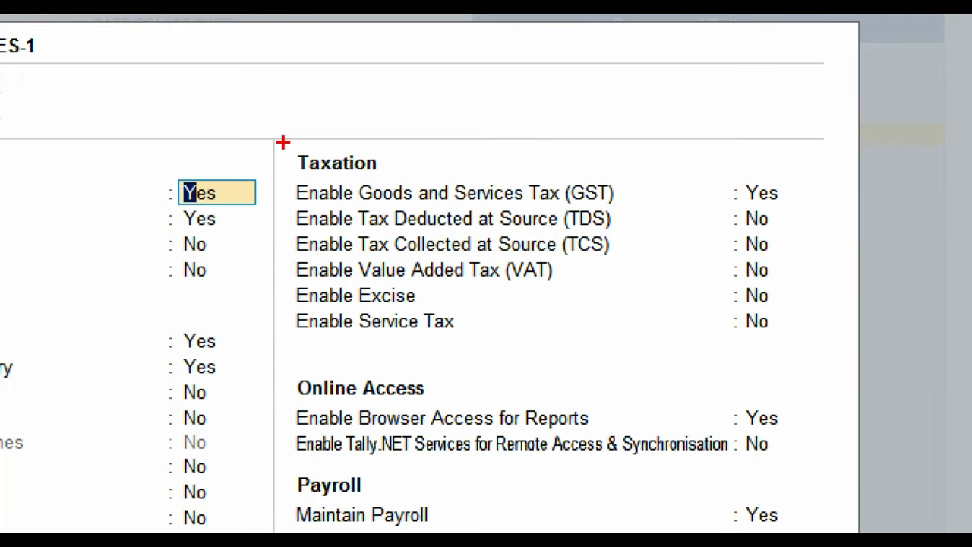
mouse_move(281, 141)
mouse_down()
mouse_move(321, 182)
mouse_move(591, 346)
mouse_move(850, 369)
mouse_move(832, 356)
mouse_up()
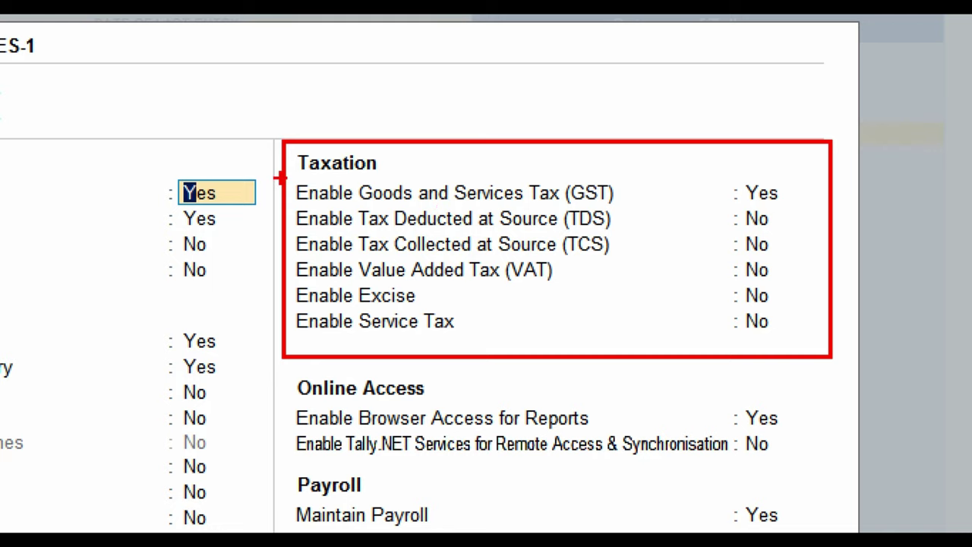
mouse_move(282, 179)
mouse_down()
mouse_move(312, 208)
mouse_move(818, 211)
mouse_up()
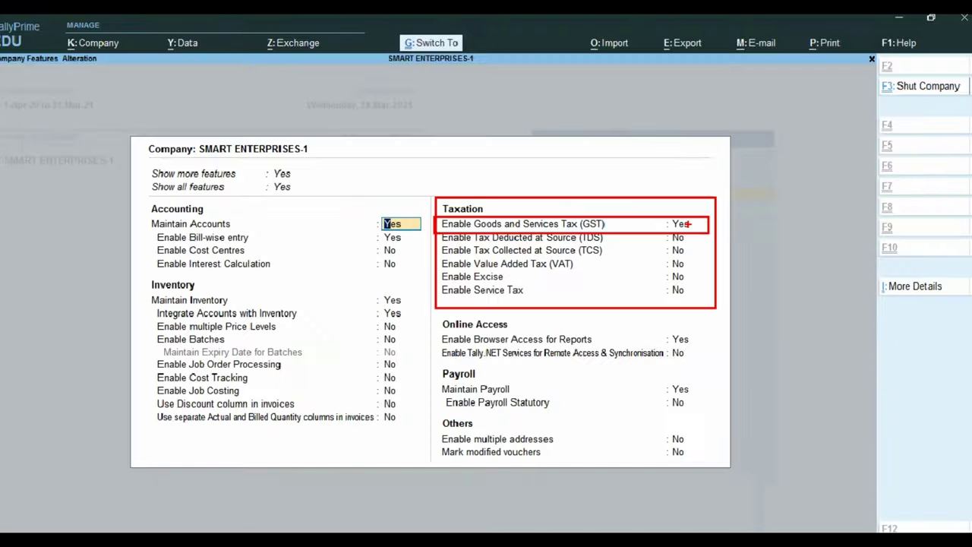
Step: Open the company's GST details from the Goods and Services Tax option, check the GSTIN/UIN entry, and quit both the details and the company features
click(681, 228)
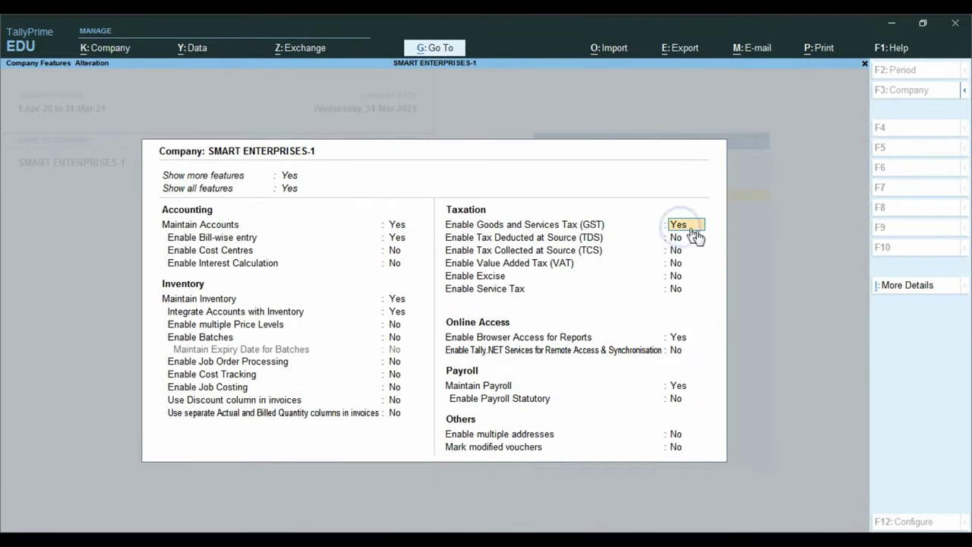
key(Return)
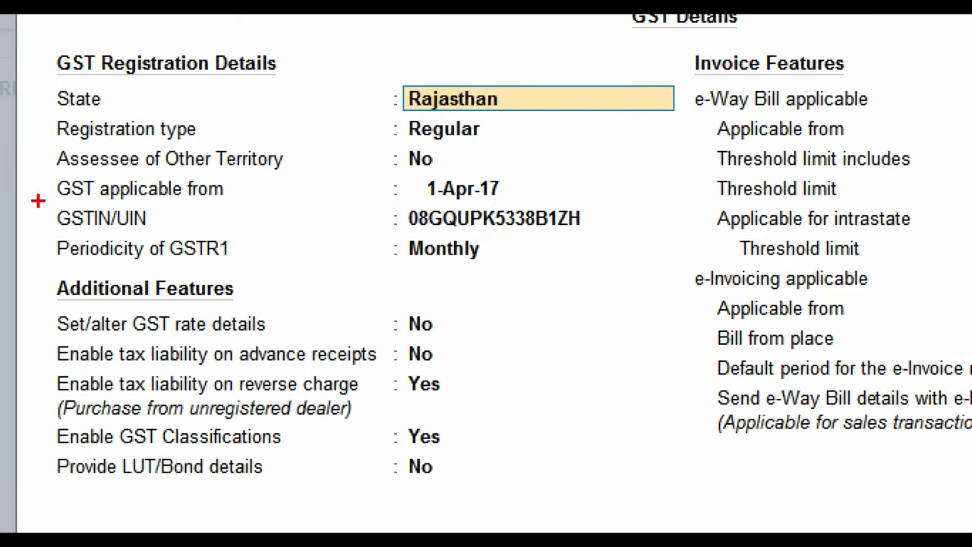
mouse_move(15, 197)
mouse_down()
mouse_move(211, 237)
mouse_move(649, 233)
mouse_up()
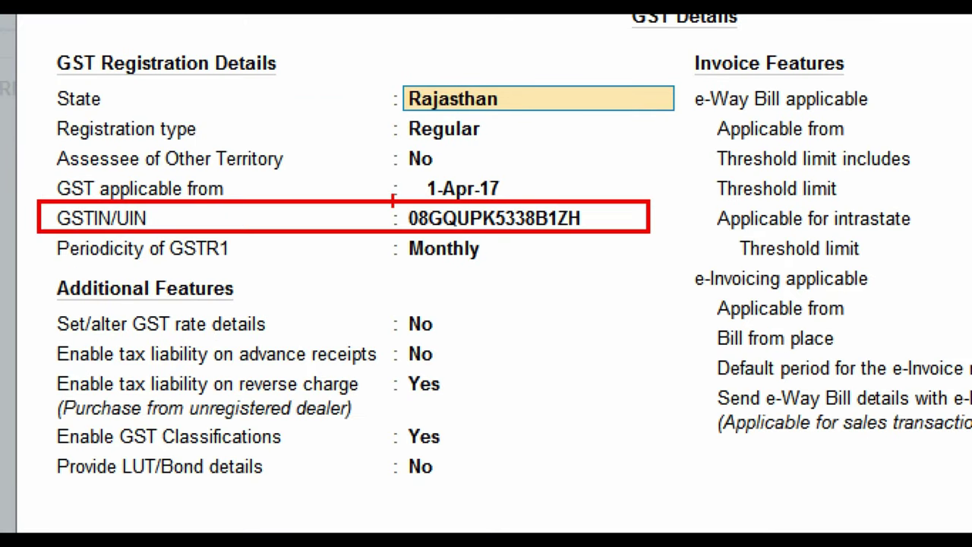
drag(431, 220, 653, 236)
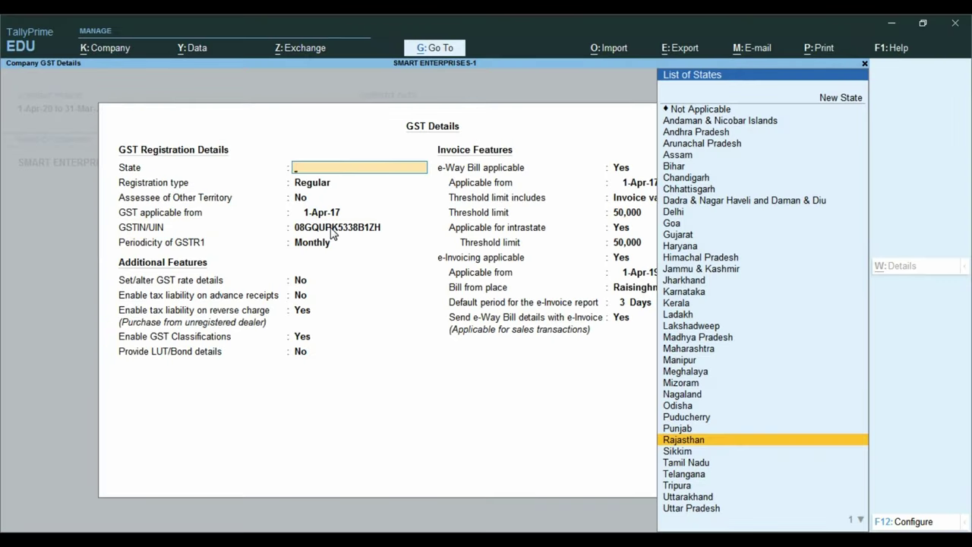
key(Escape)
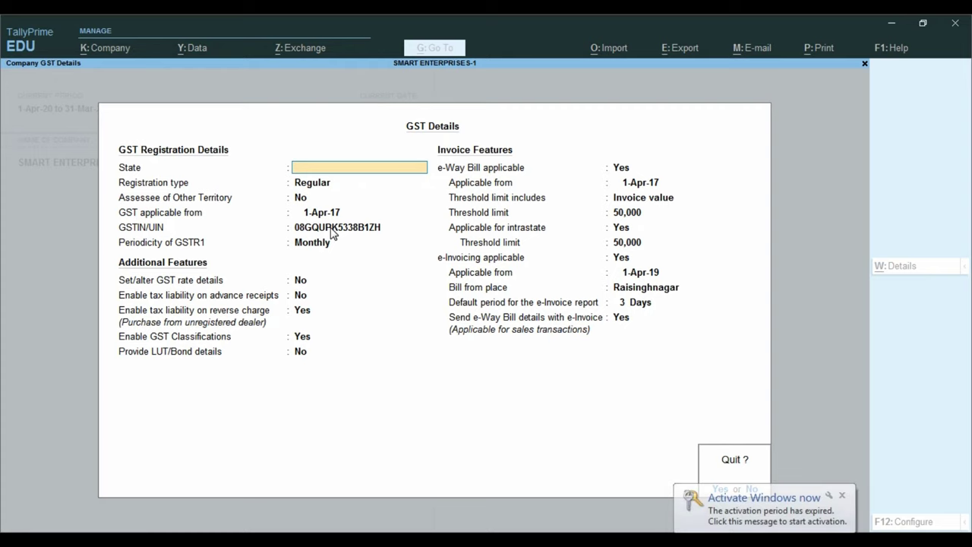
key(y)
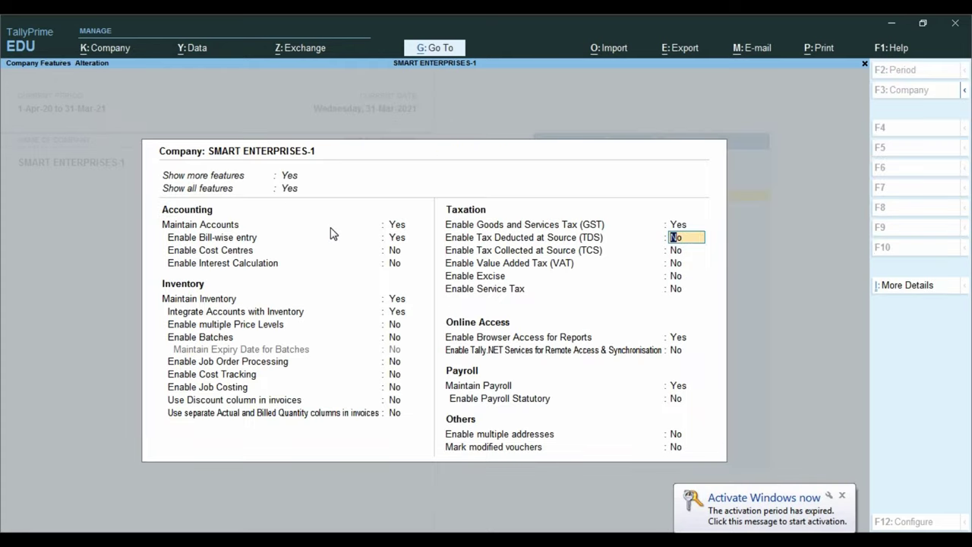
key(Escape)
key(y)
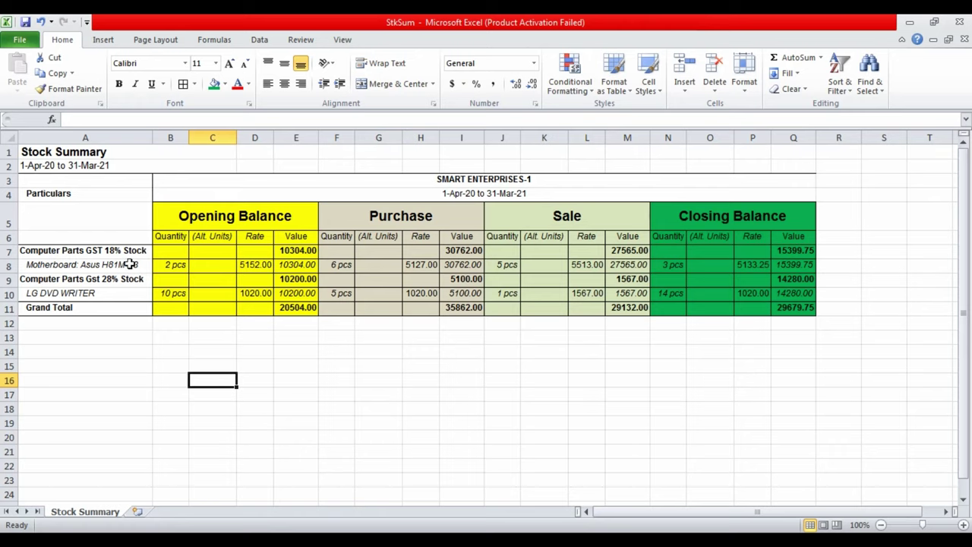
Step: Select the Computer Parts GST 18% Stock cell in the StkSum workbook and examine the Stock Summary's balance, purchase and sale columns
click(101, 257)
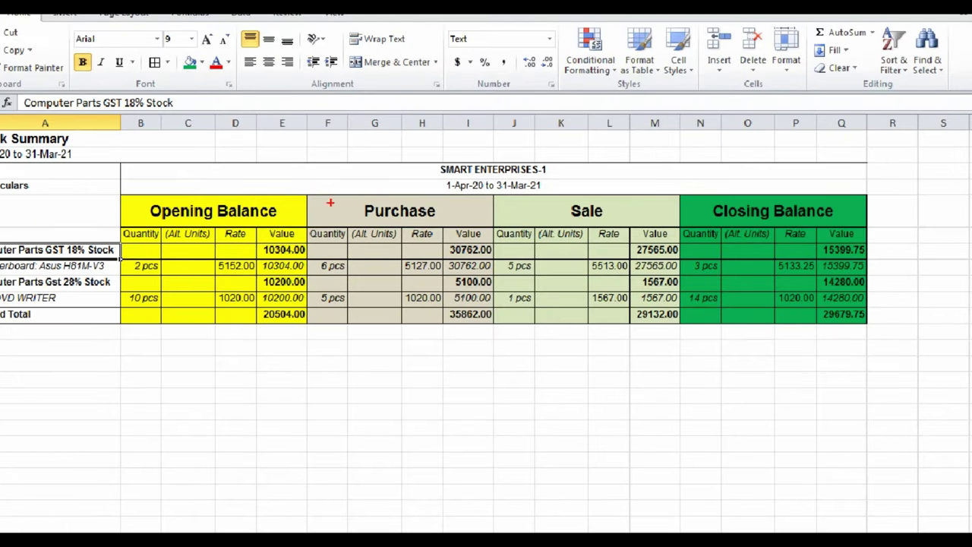
drag(118, 158, 118, 212)
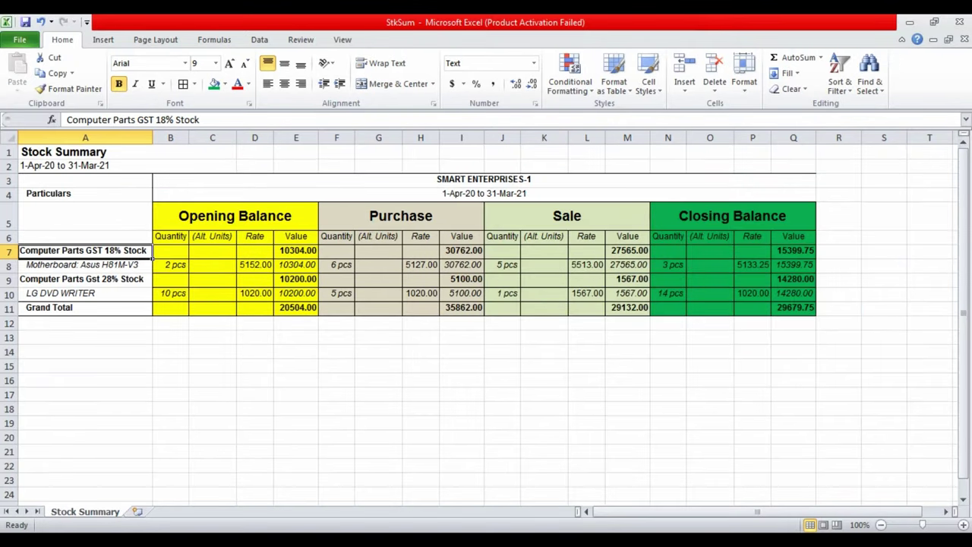
Step: Switch to TallyPrime and open the Stock Summary report of SMART ENTERPRISES-1 from the Gateway of Tally
key(alt+Tab)
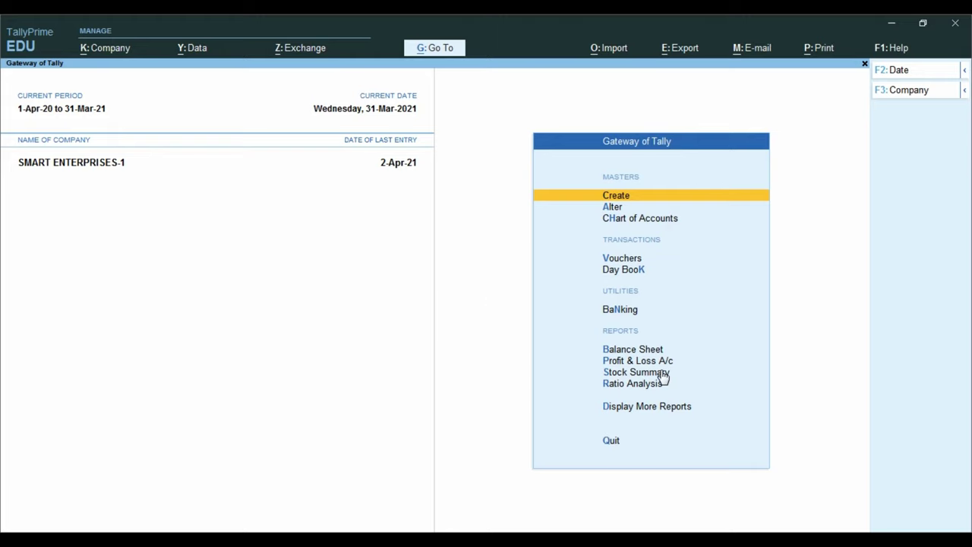
key(ctrl)
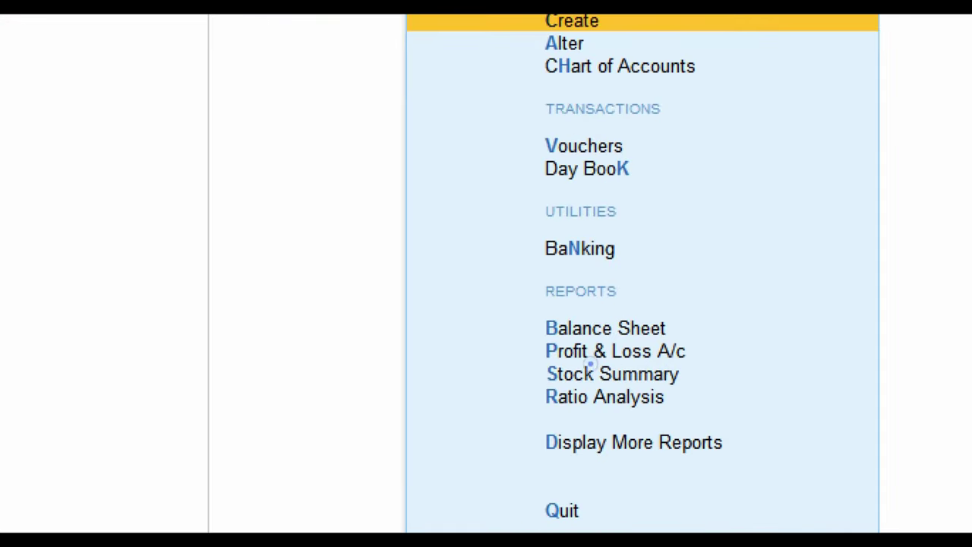
drag(519, 359, 733, 395)
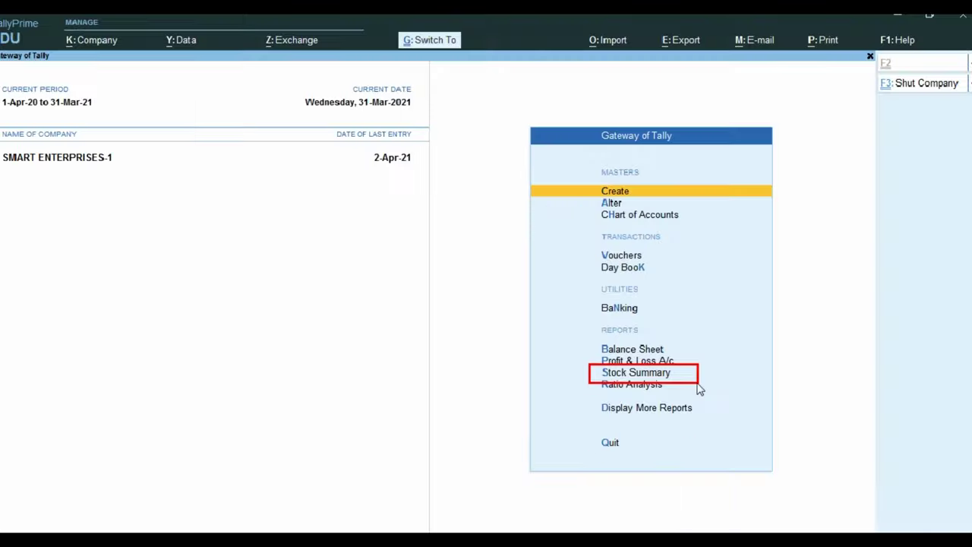
key(Down)
key(Down)
key(Down)
key(Down)
key(Down)
key(Down)
key(Down)
key(Down)
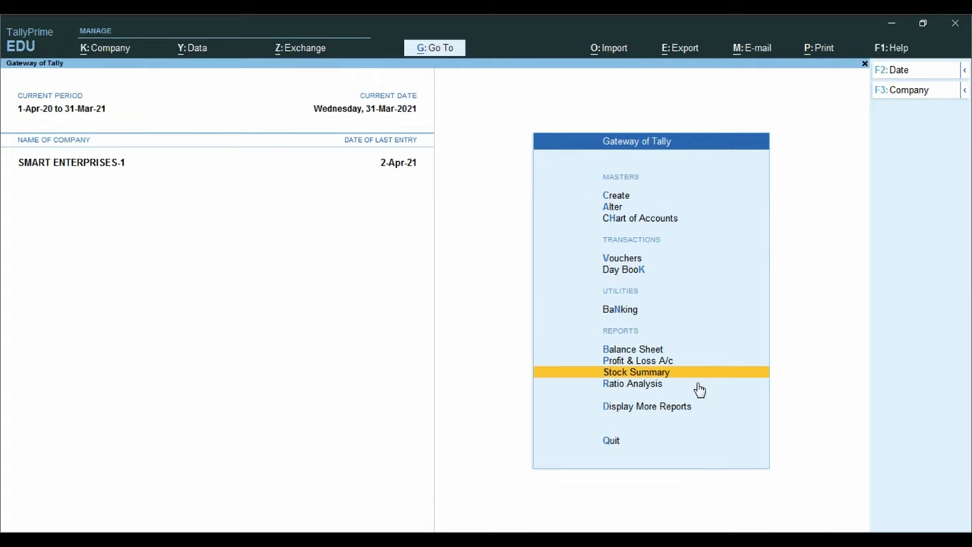
key(Return)
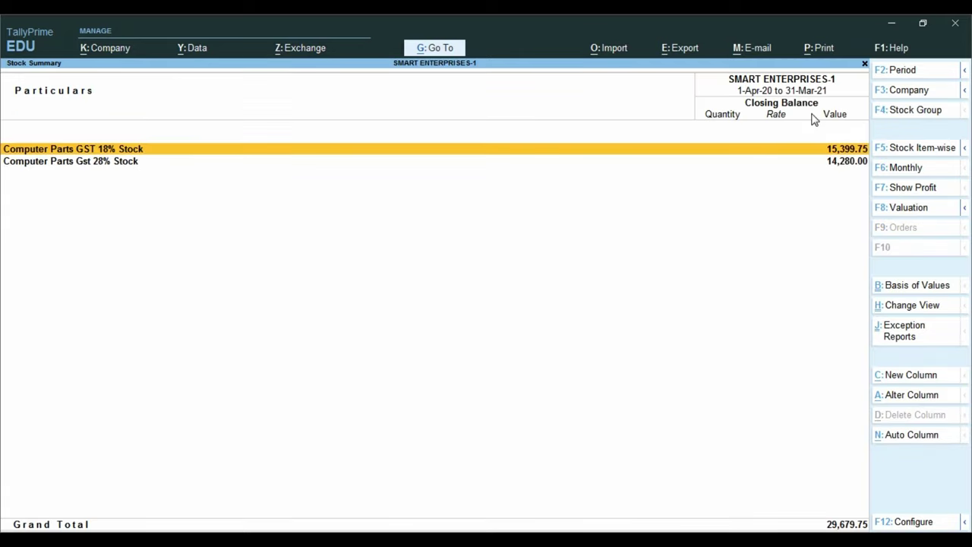
Step: Examine the Stock Summary's Closing Balance columns and display the report in detailed format with the items under each stock group
drag(731, 91, 849, 118)
key(alt)
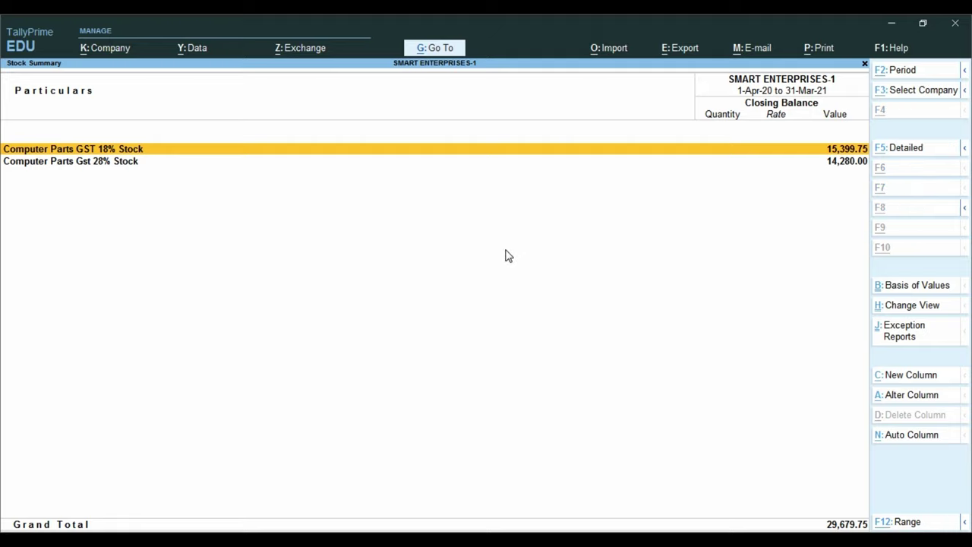
key(alt+F5)
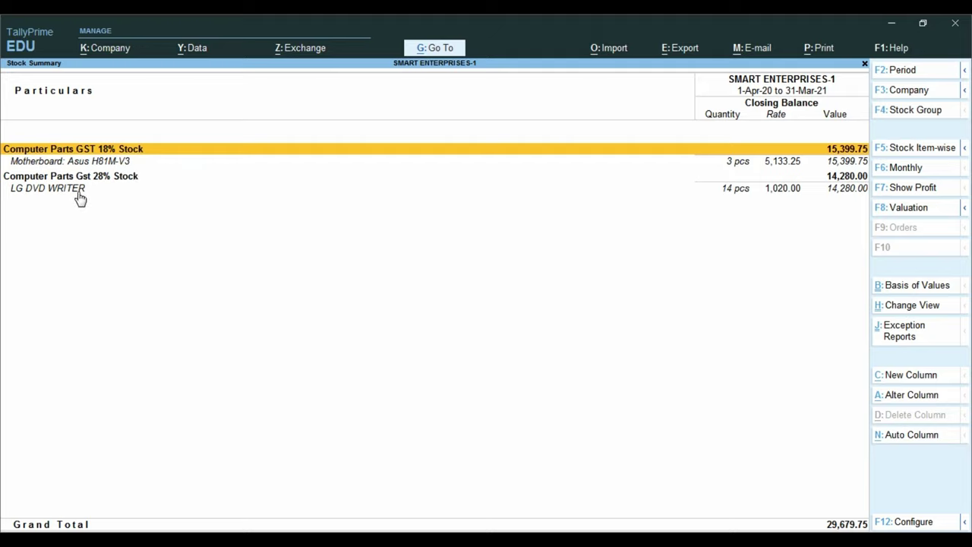
Step: Configure the Stock Summary to show alternate units, opening balance, goods inwards and goods outwards, and accept the configuration
key(F12)
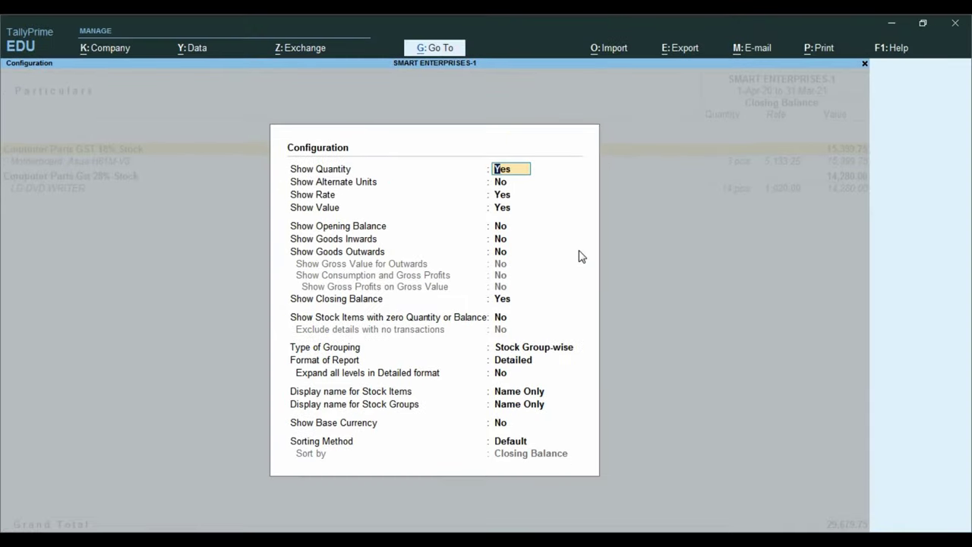
key(Return)
key(y)
key(Return)
key(Return)
key(Return)
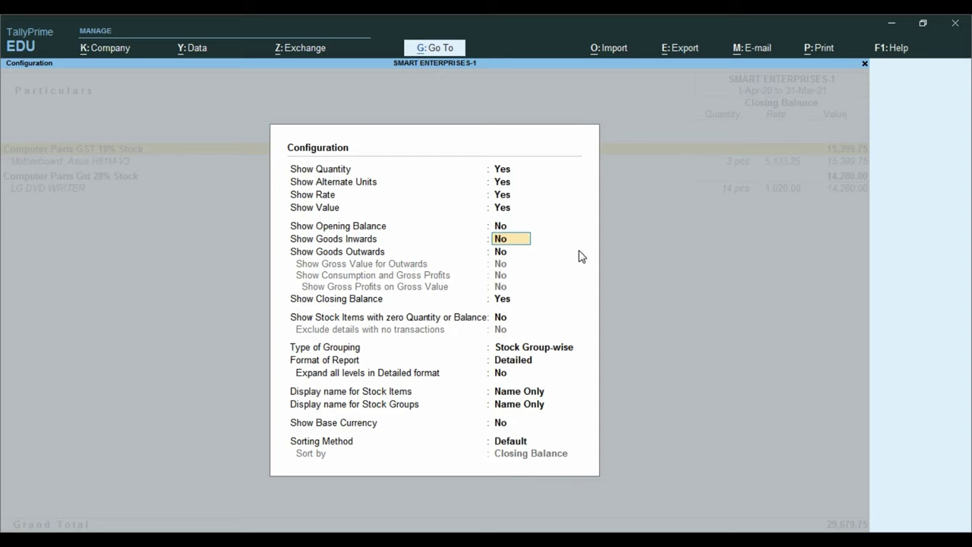
key(Up)
key(y)
key(y)
key(y)
key(Return)
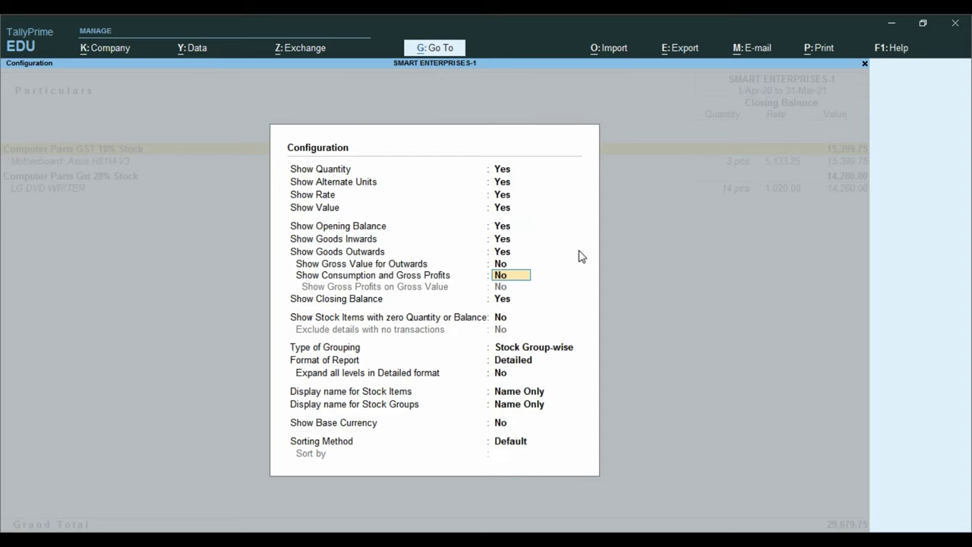
key(ctrl+a)
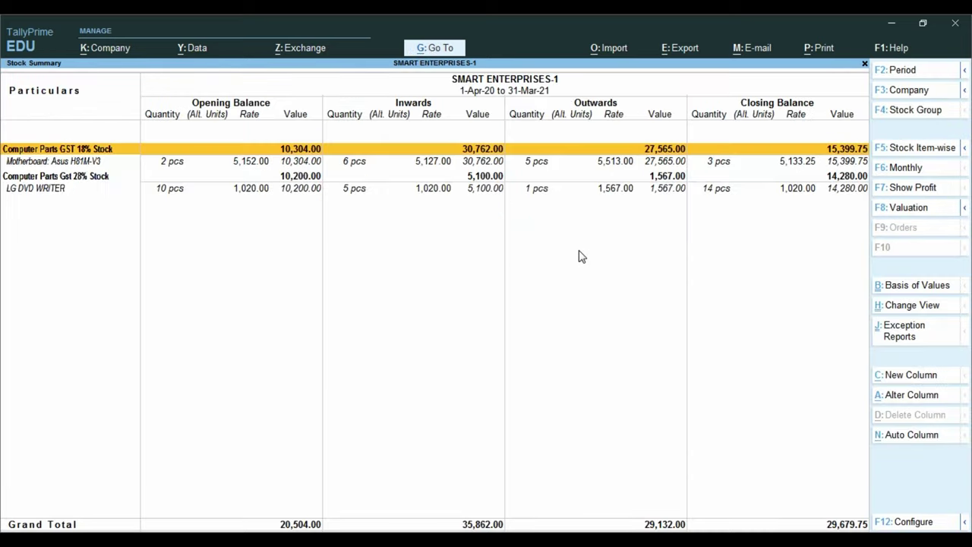
Step: Examine the Inwards and Outwards columns of the detailed Stock Summary and return to the Gateway of Tally
key(ctrl)
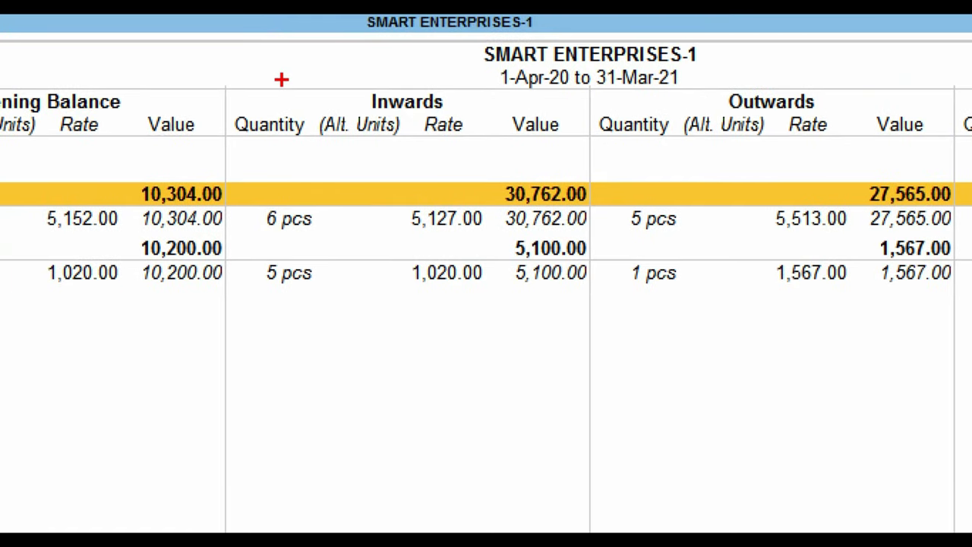
drag(513, 103, 775, 184)
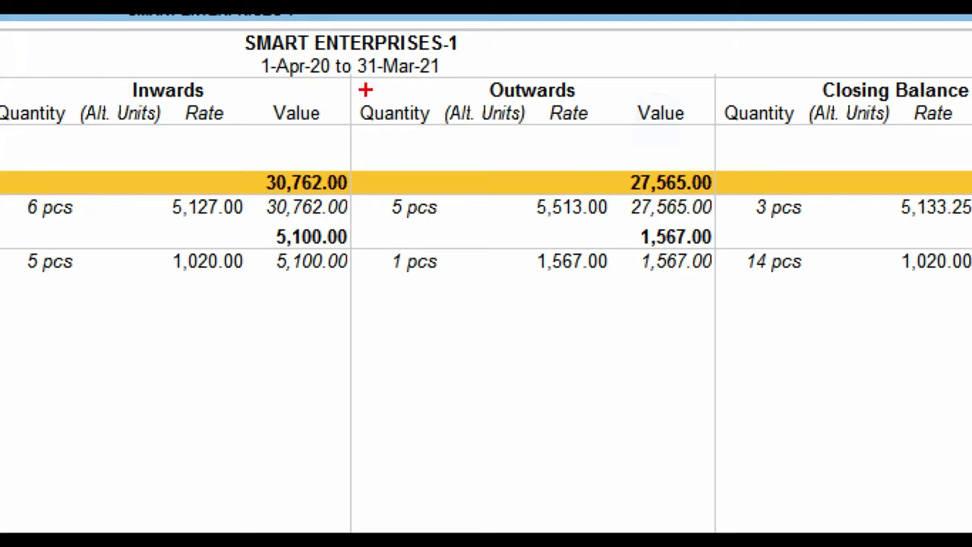
mouse_move(343, 75)
mouse_down()
mouse_move(499, 244)
mouse_move(727, 322)
mouse_up()
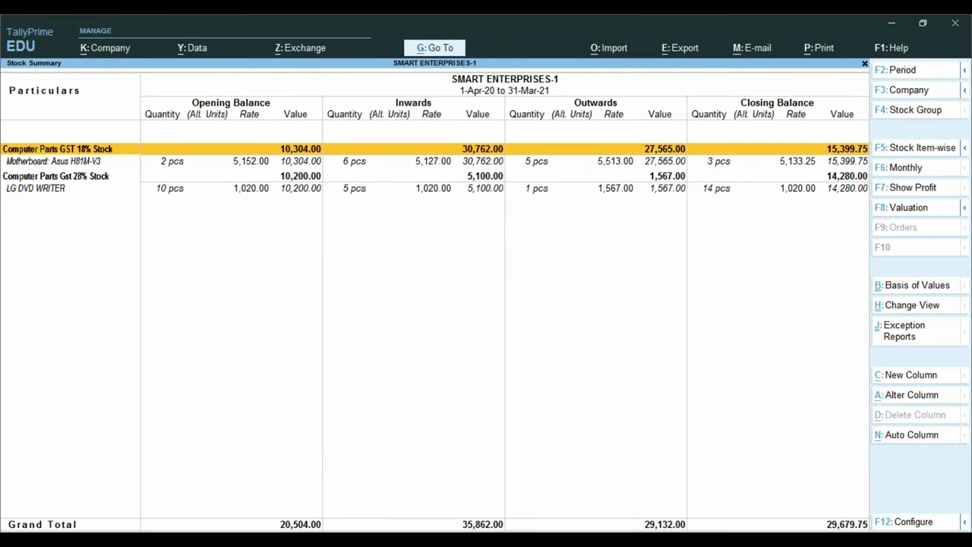
key(Escape)
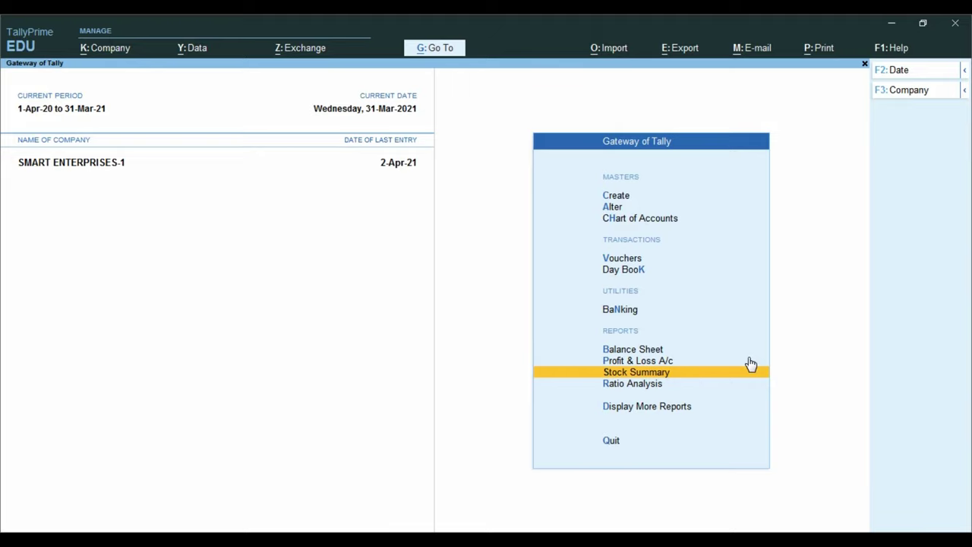
Step: Open Vouchers from the Gateway of Tally to start an accounting voucher for SMART ENTERPRISES-1
key(Up)
key(Up)
key(Up)
key(Up)
key(Return)
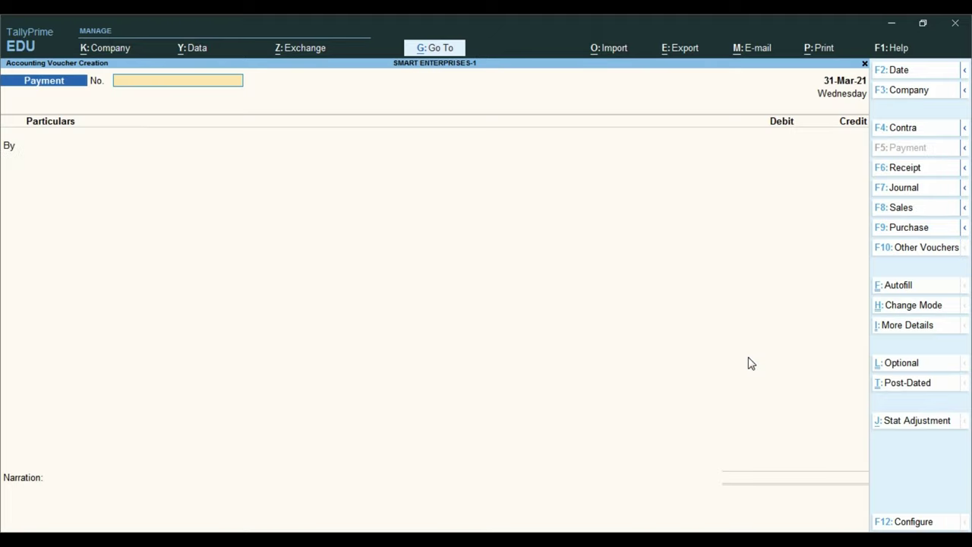